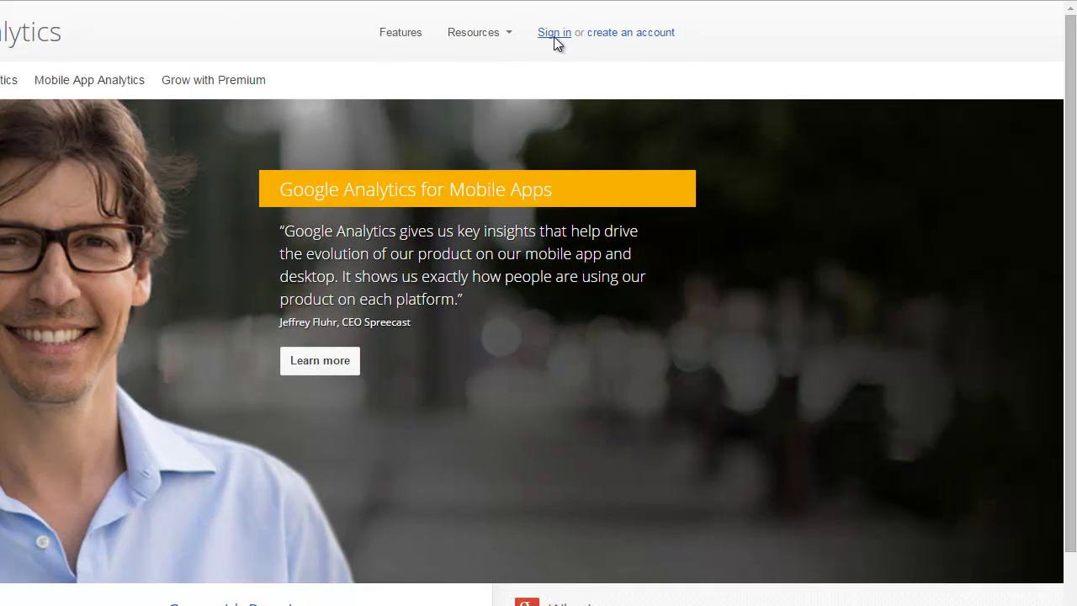
- Sign in with the Google account email and password, and skip phone verification
left_click(554, 36)
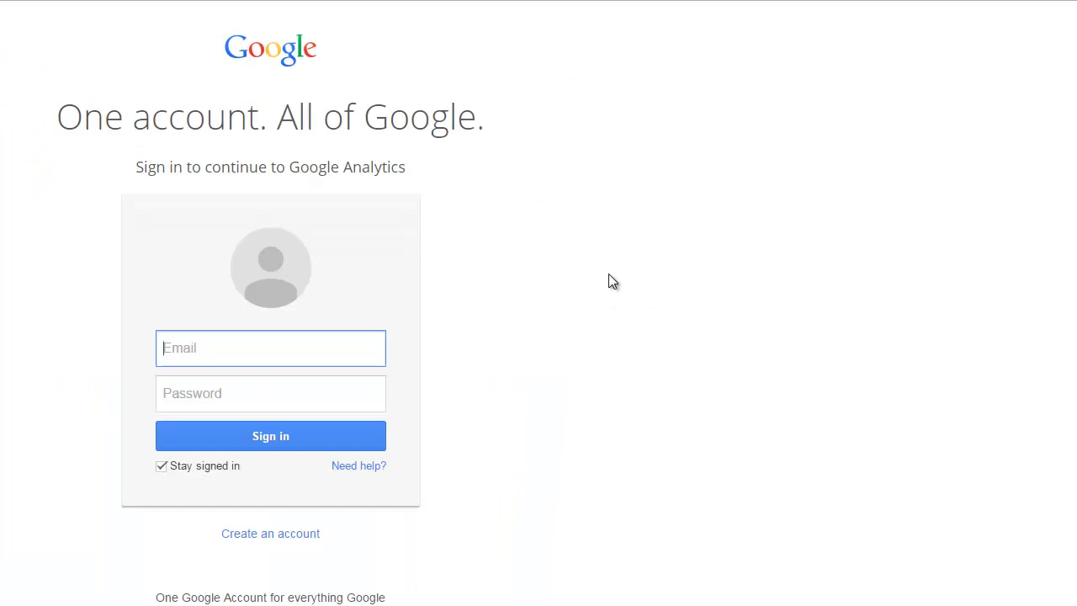
key("Tab")
type("••••••••••••••")
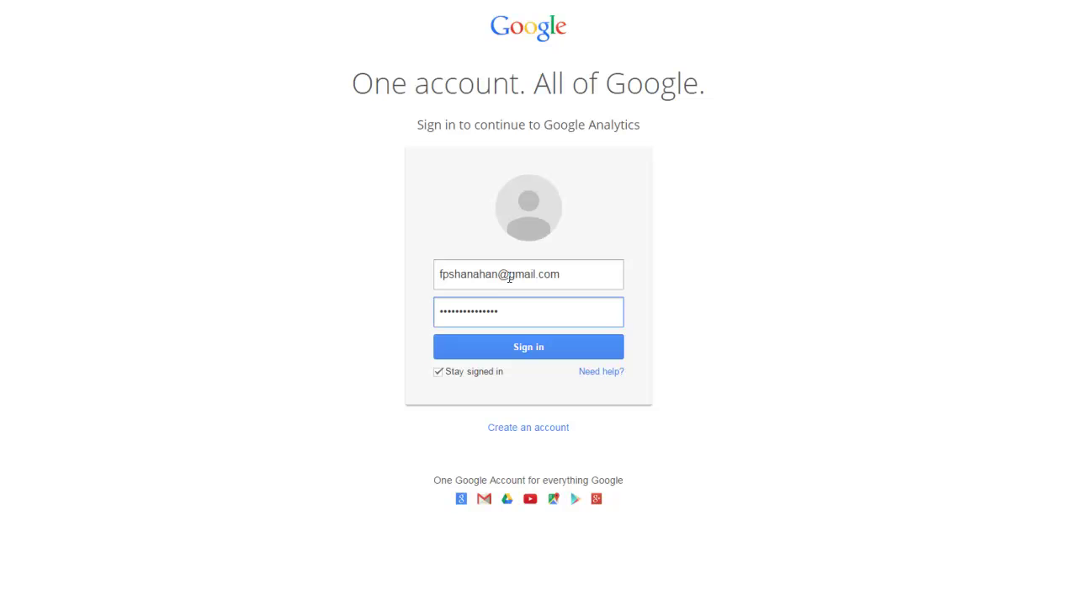
key("Return")
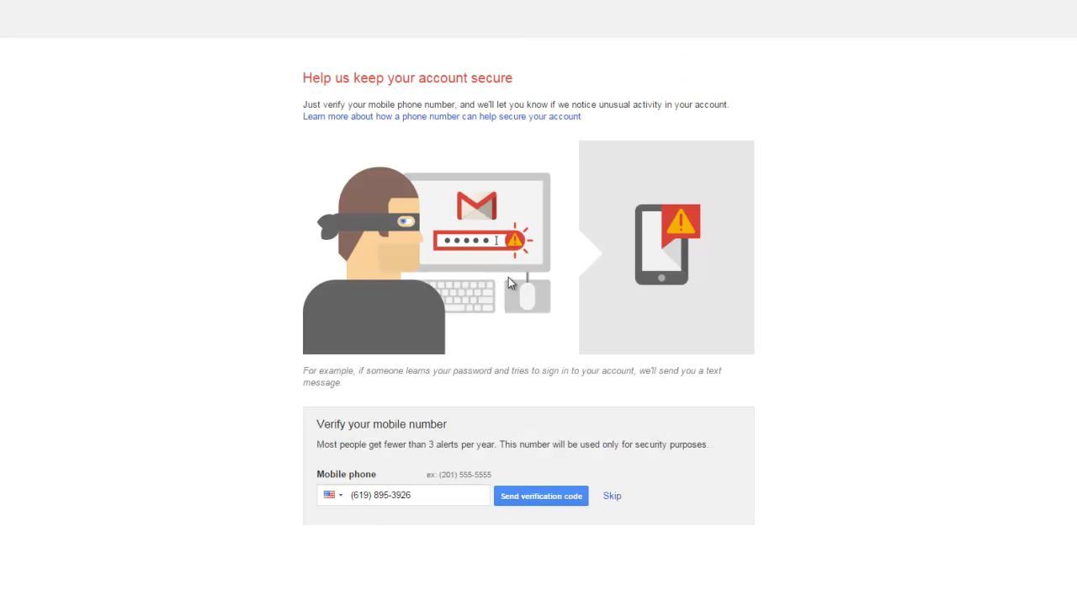
left_click(613, 496)
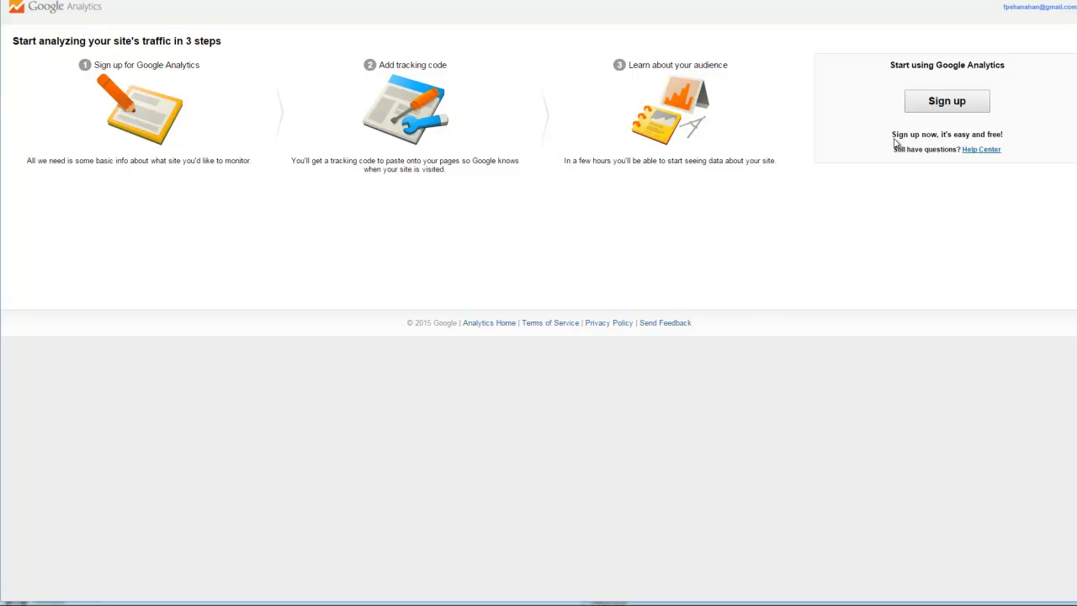
- Fill the new-account form with account name 'Taylors Account' and website name 'Taylors ASF'
left_click(957, 109)
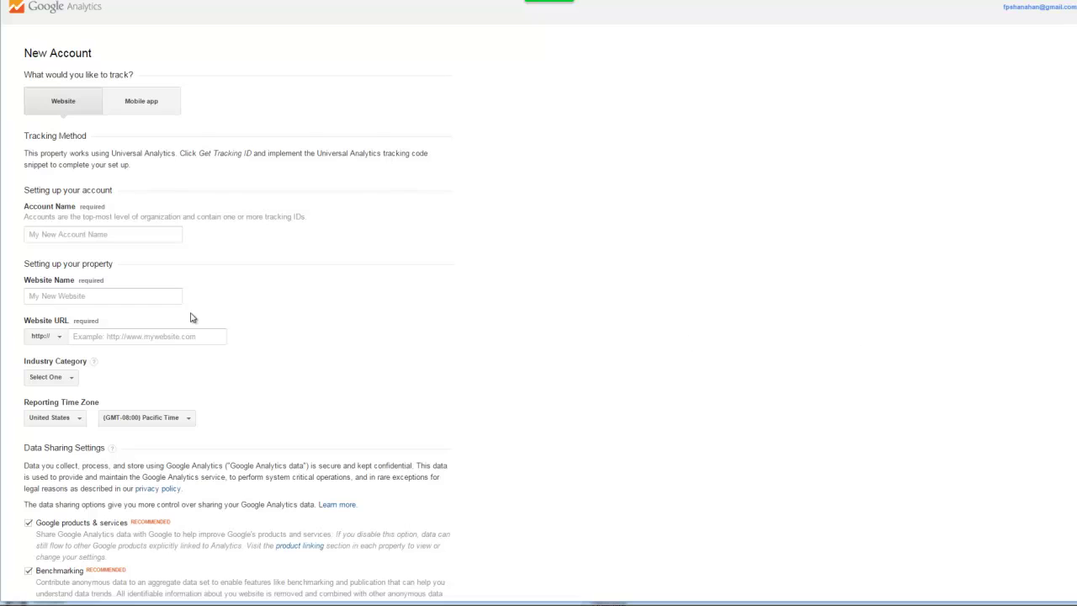
left_click(109, 235)
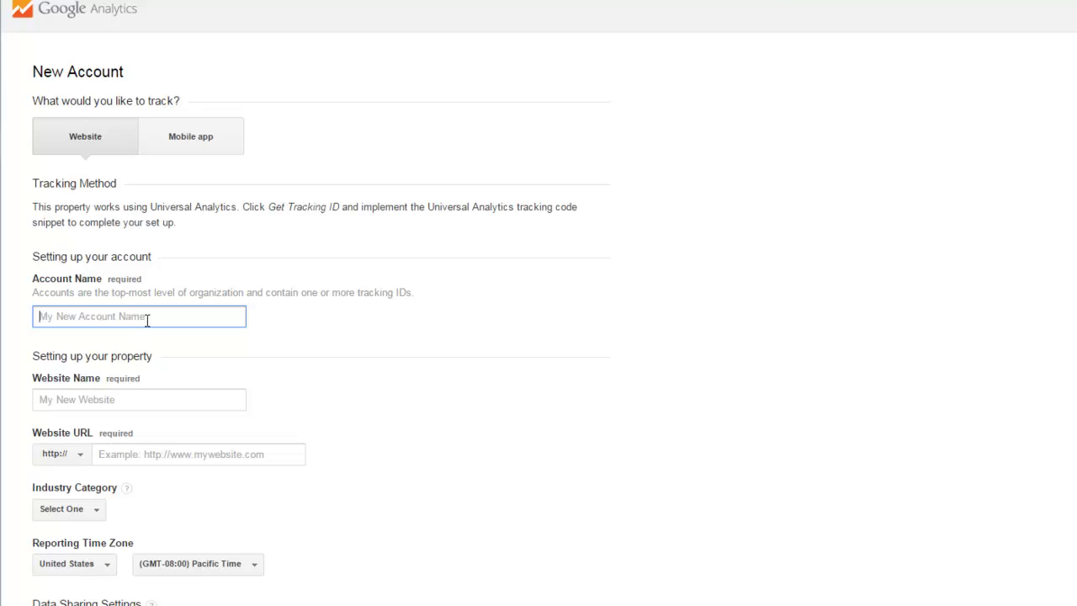
type("Taylors Account")
left_click_drag(174, 311, 30, 320)
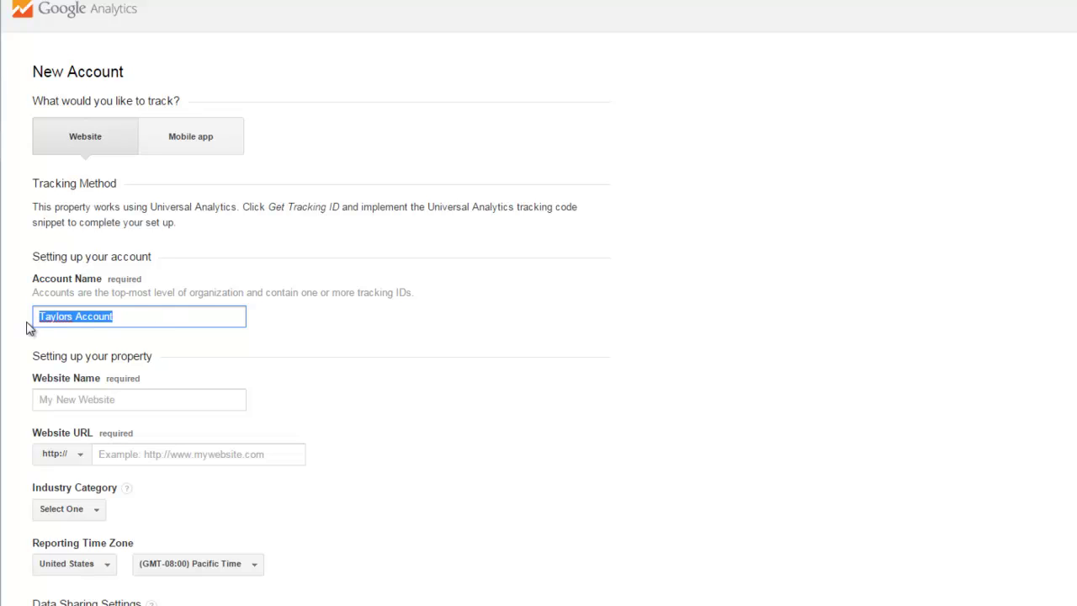
left_click(118, 397)
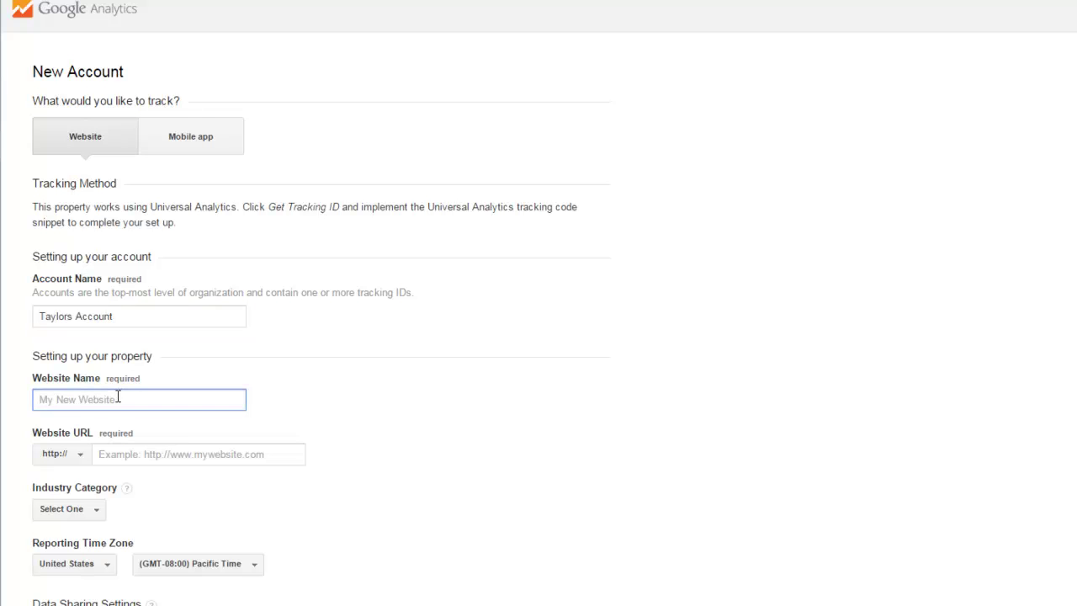
type("Taylors ASF")
left_click(201, 453)
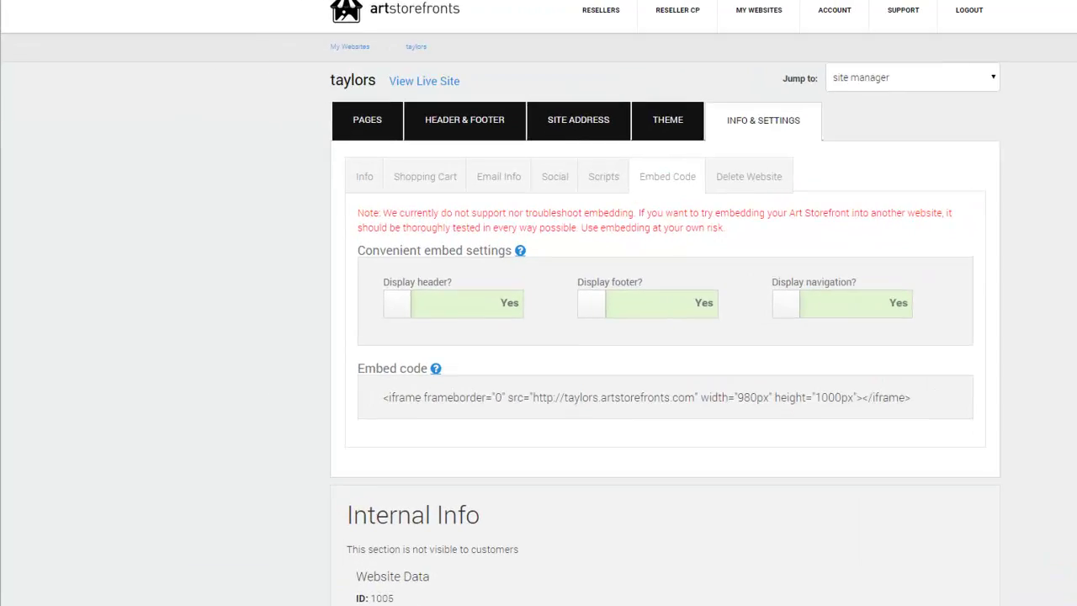
type("http://taylors.artstorefronts.com/")
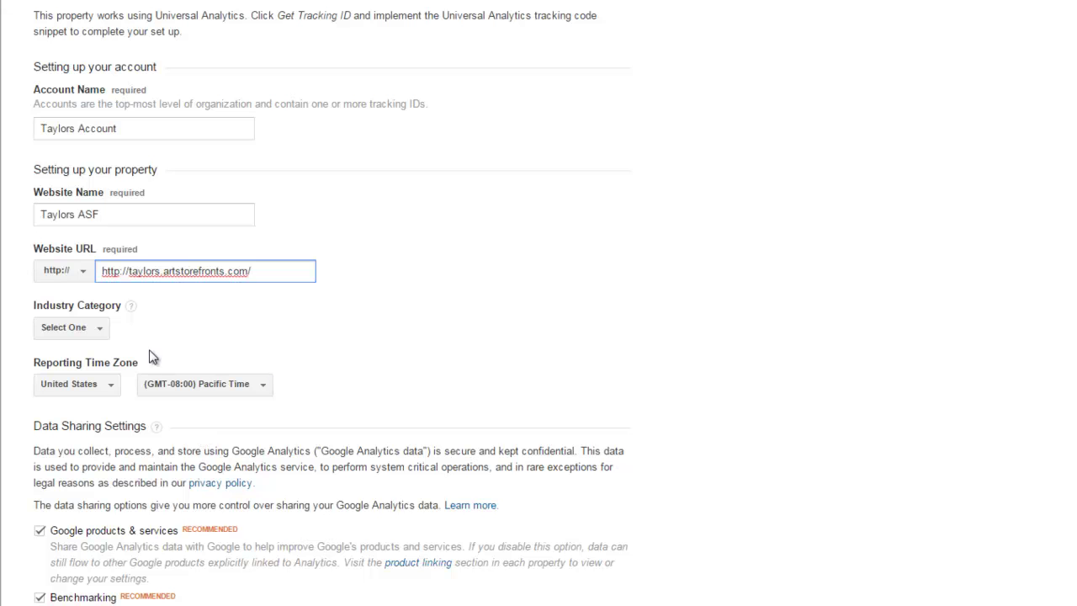
- Choose the Arts and Entertainment industry, request the tracking ID, and accept the terms
left_click(99, 333)
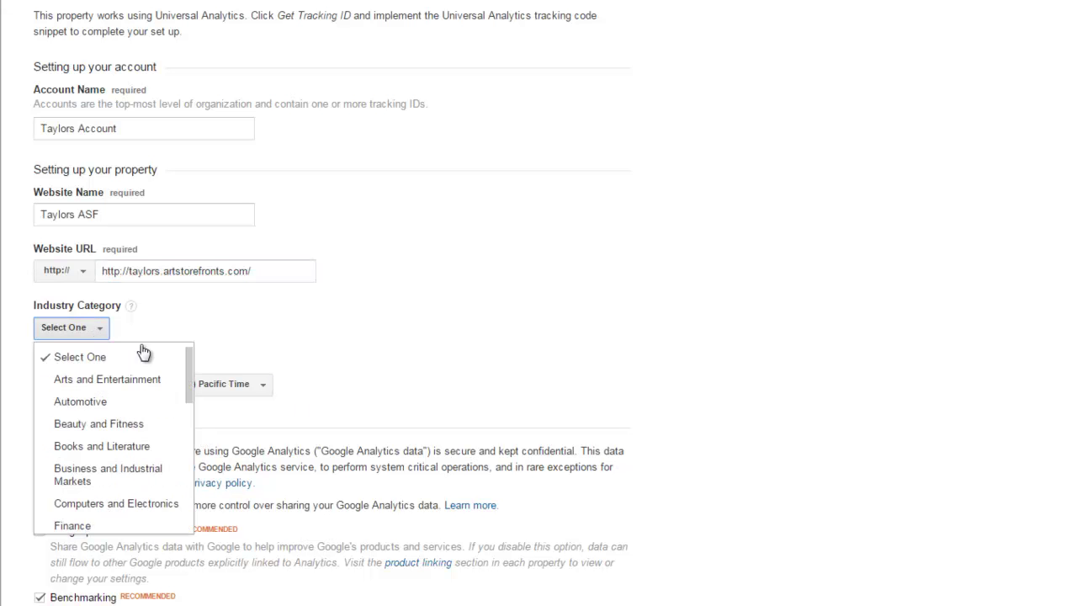
left_click(143, 379)
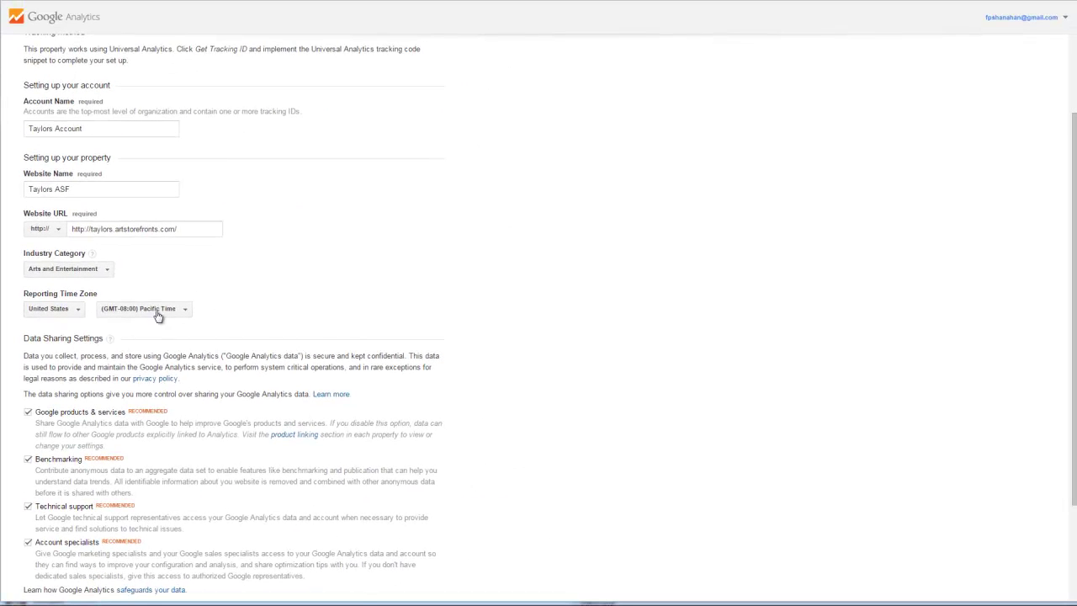
scroll(304, 409, "down", 2)
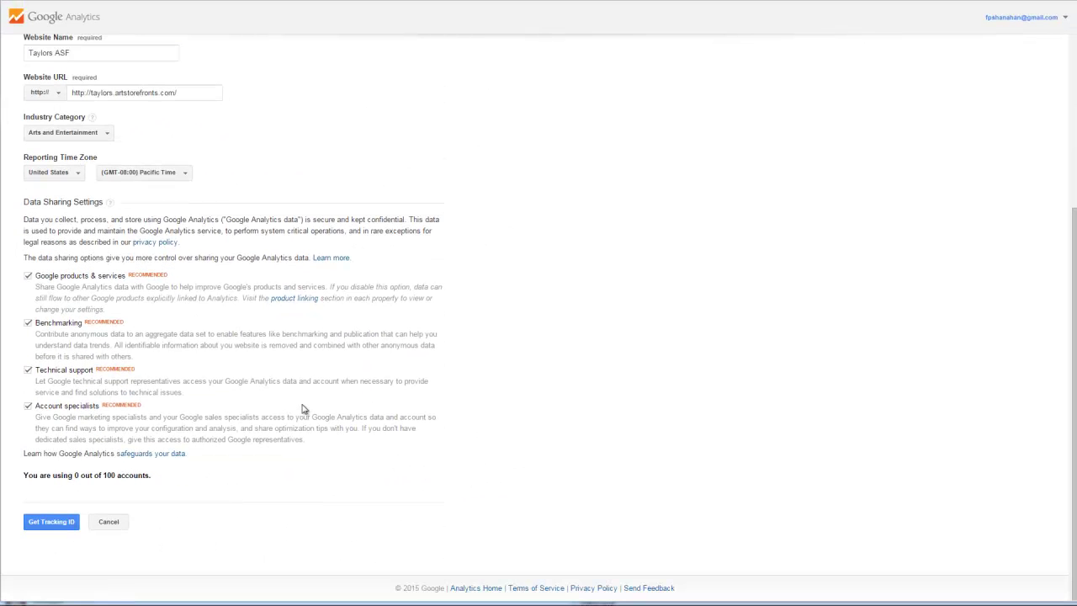
left_click(58, 523)
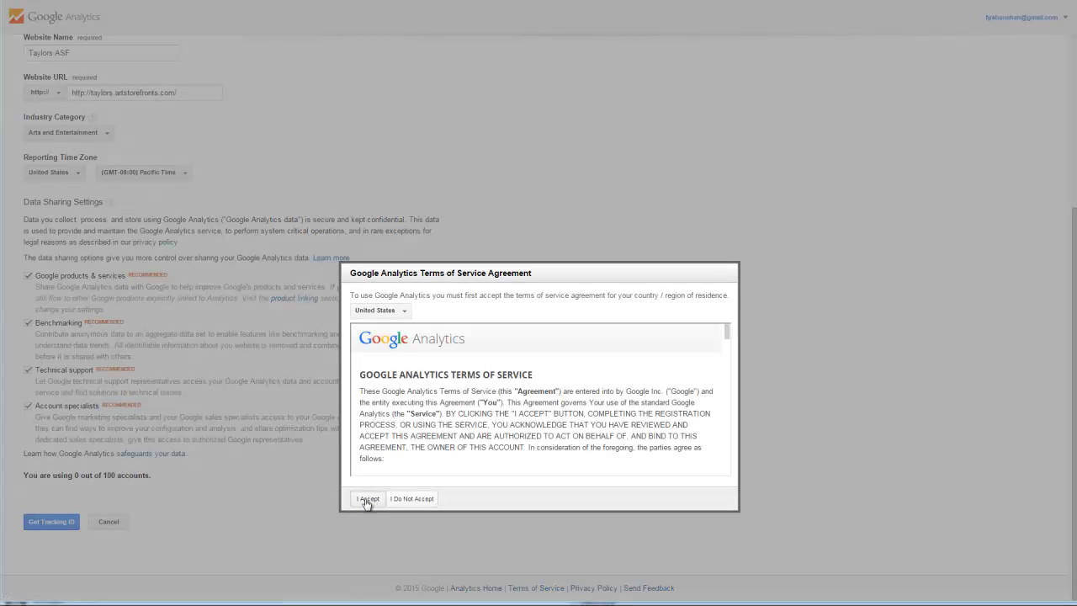
left_click(367, 499)
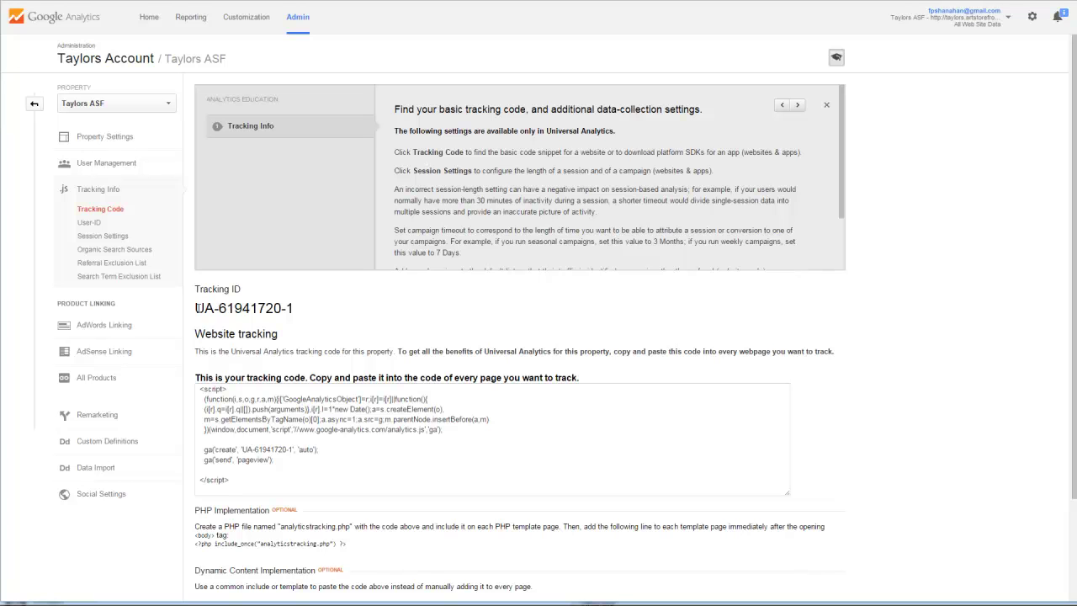
- Copy the tracking ID UA-61941720-1 from the tracking code page
left_click_drag(195, 308, 294, 308)
right_click(281, 321)
left_click(281, 321)
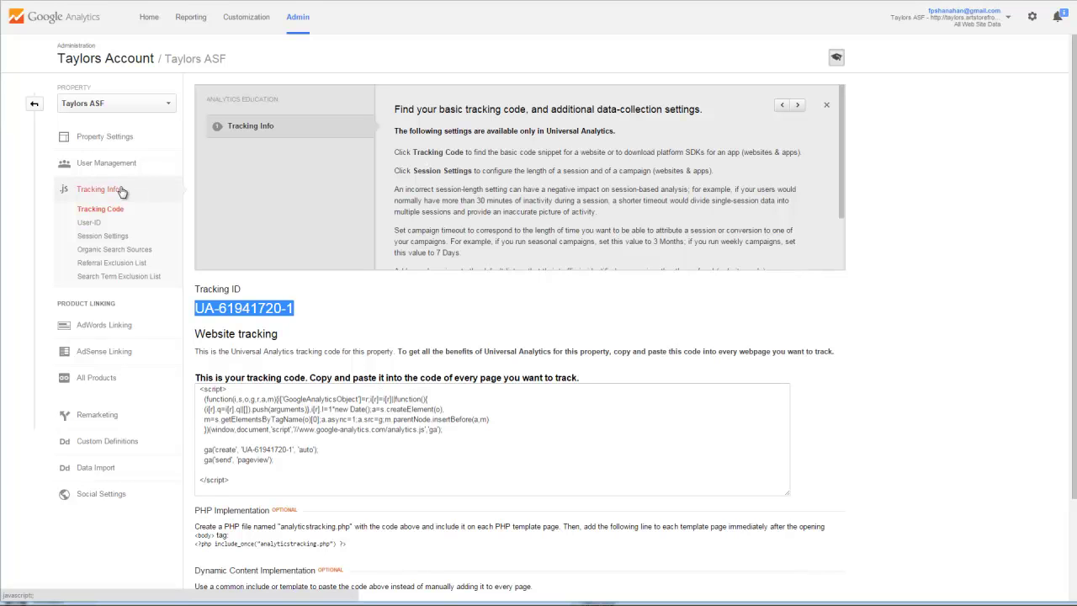
- Open the Referral Exclusion List under Tracking Info
left_click(129, 268)
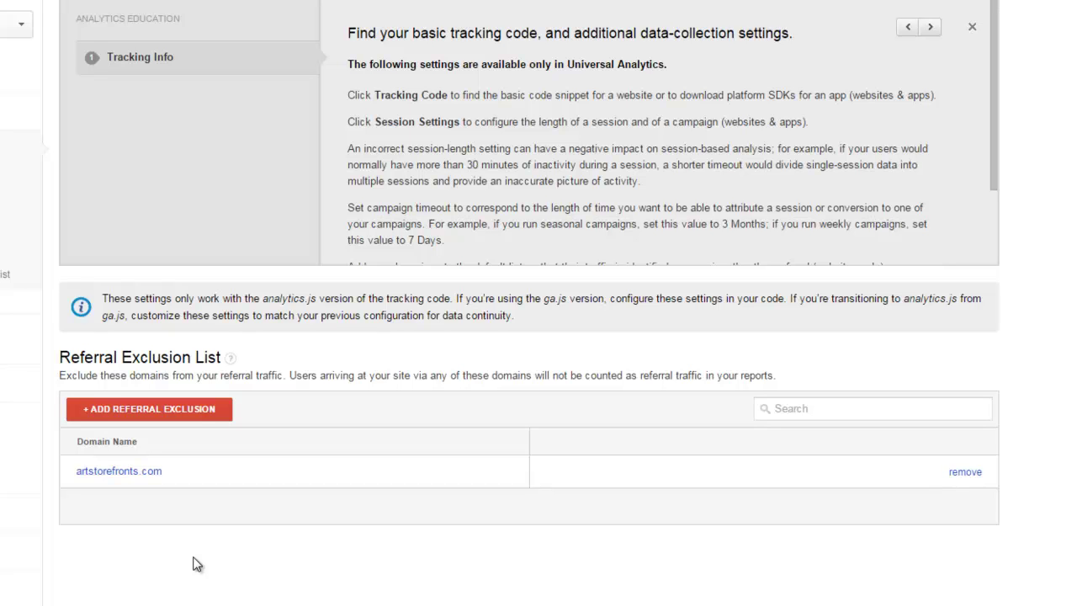
left_click(179, 414)
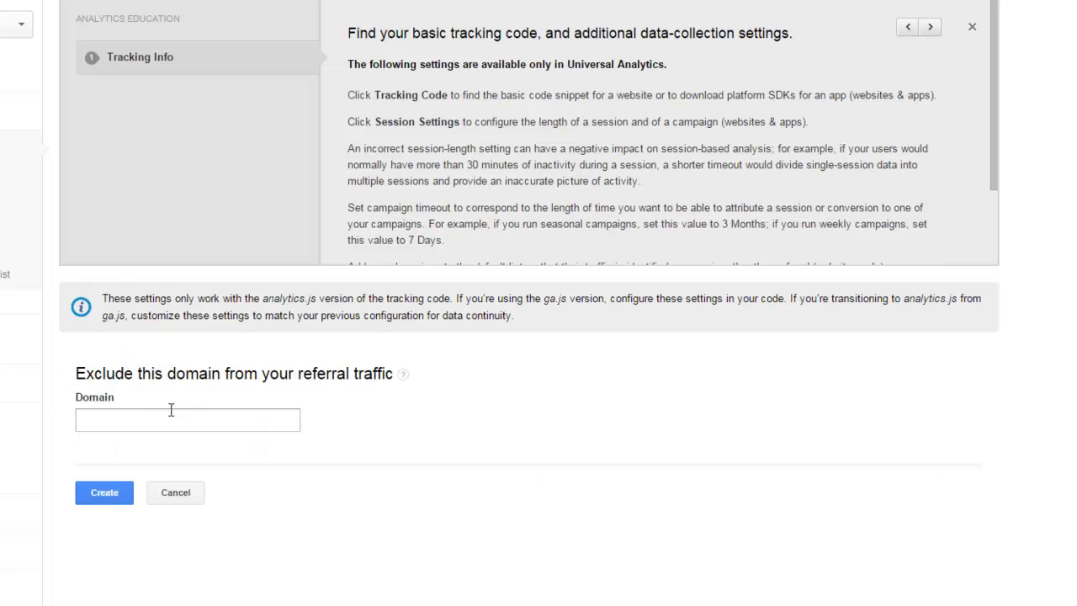
left_click(162, 411)
type("http://taylors.com")
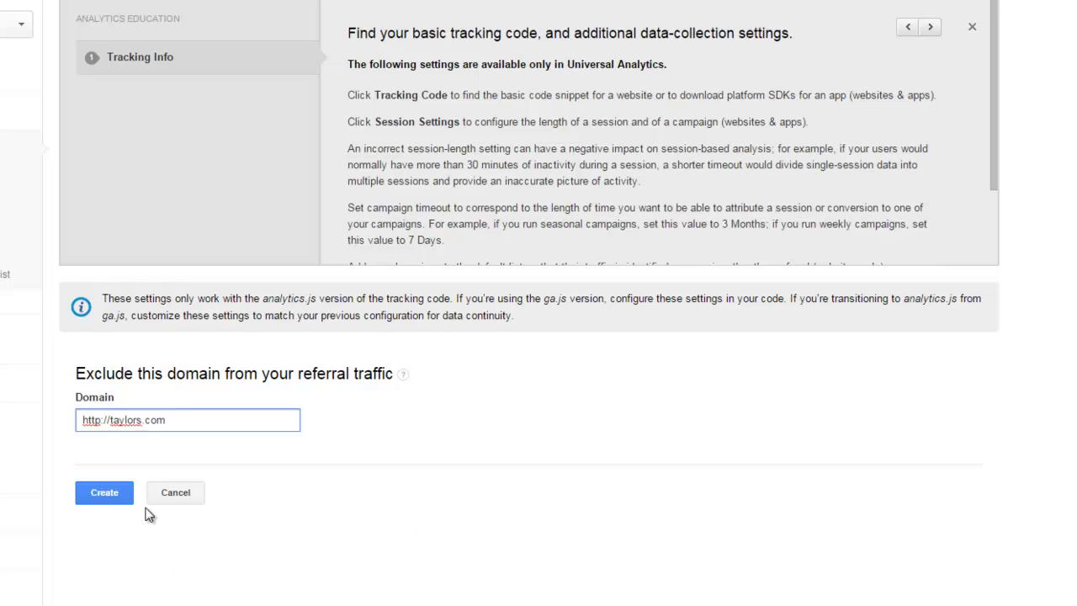
left_click(103, 512)
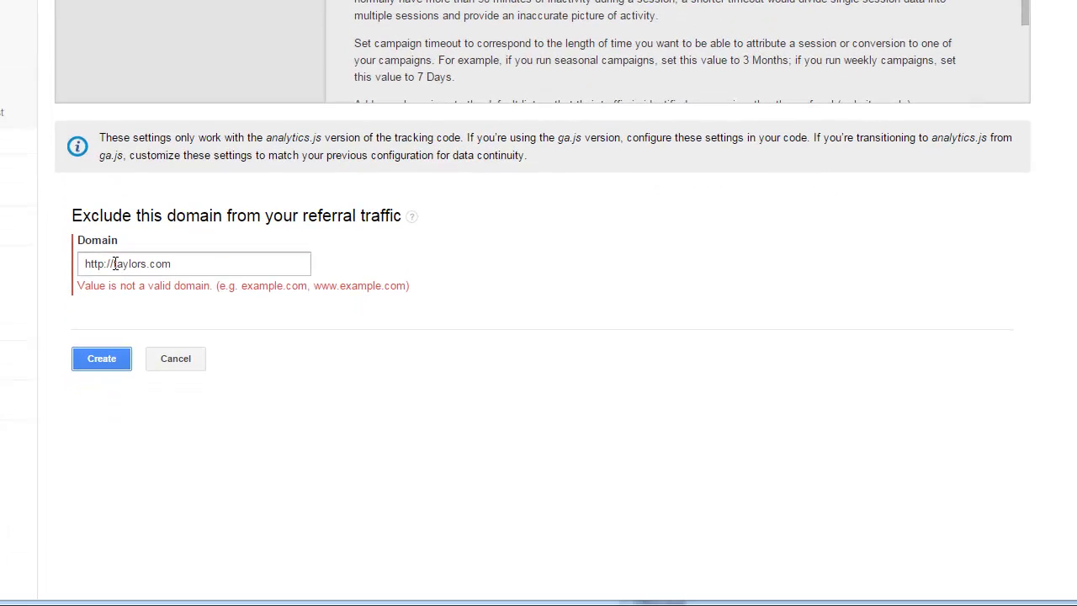
left_click_drag(115, 264, 56, 259)
type("www.")
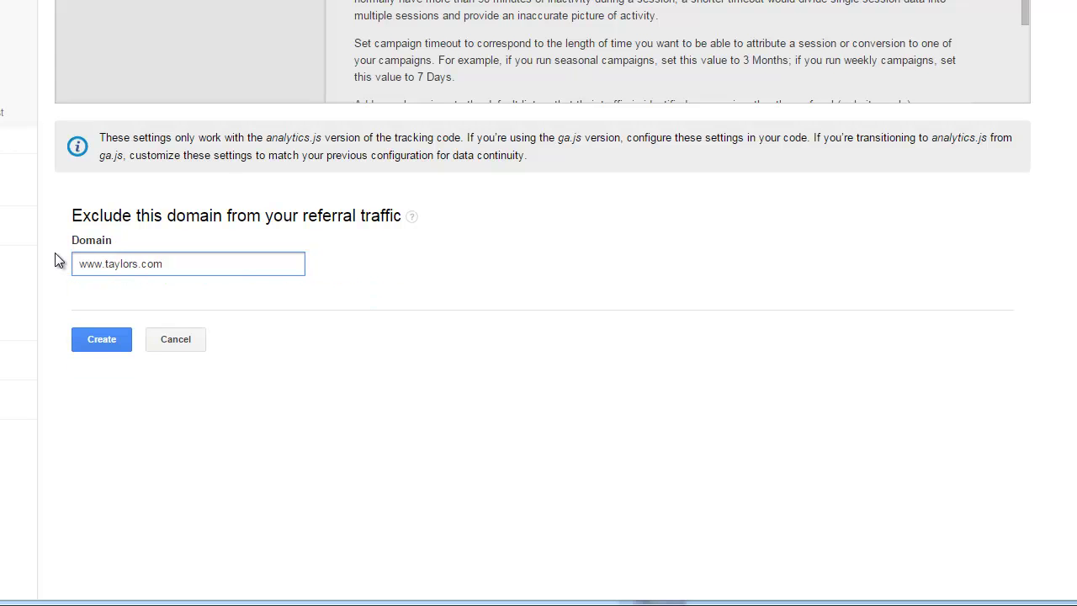
left_click(102, 339)
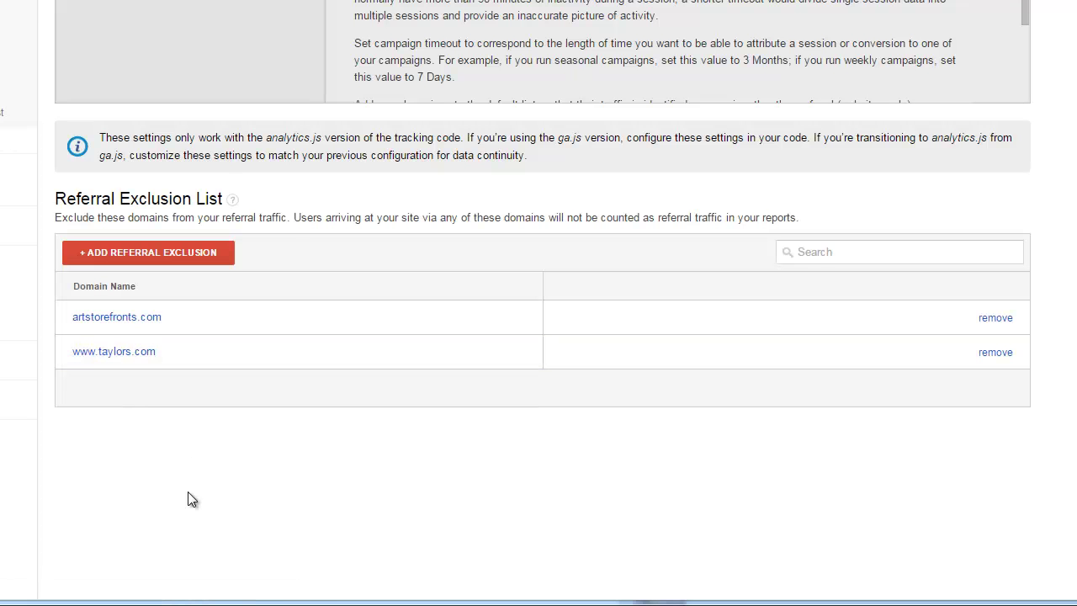
left_click(996, 352)
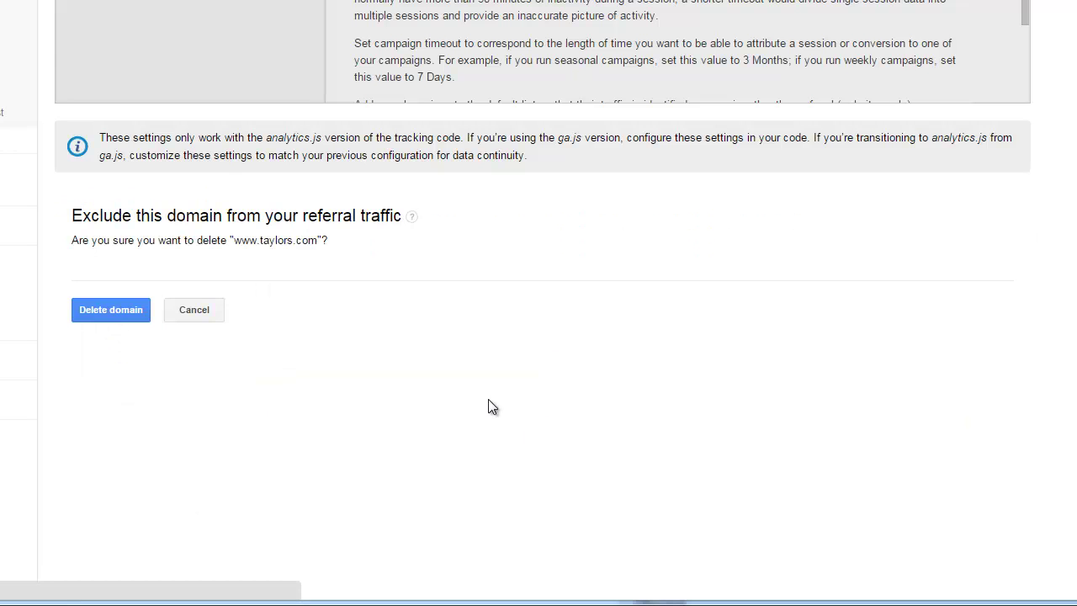
left_click(119, 320)
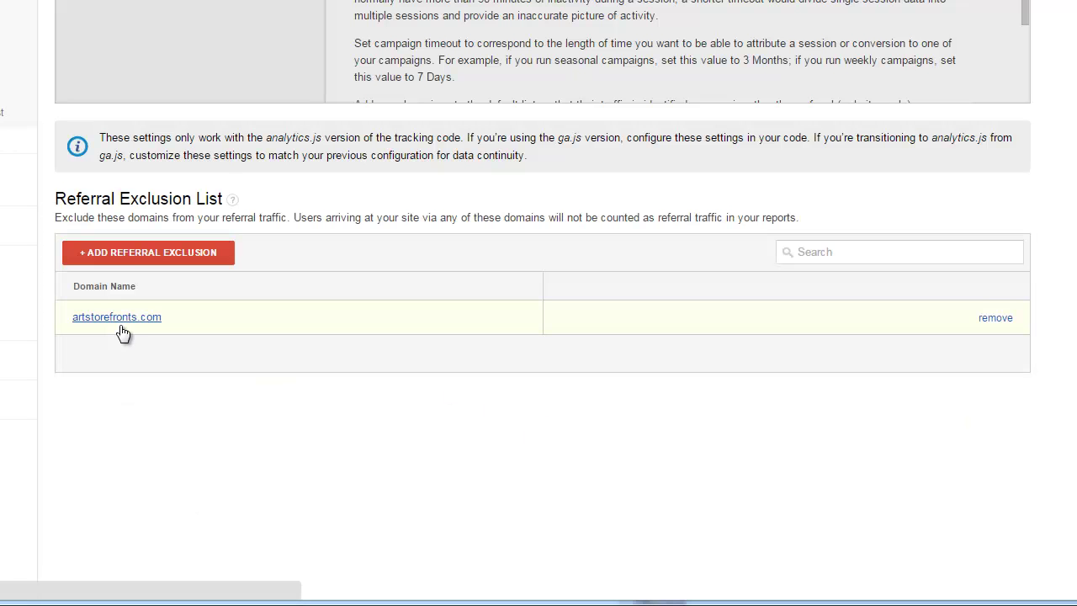
- Add taylors.com as a referral exclusion, then delete it, leaving only artstorefronts.com
left_click(121, 262)
type("taylors")
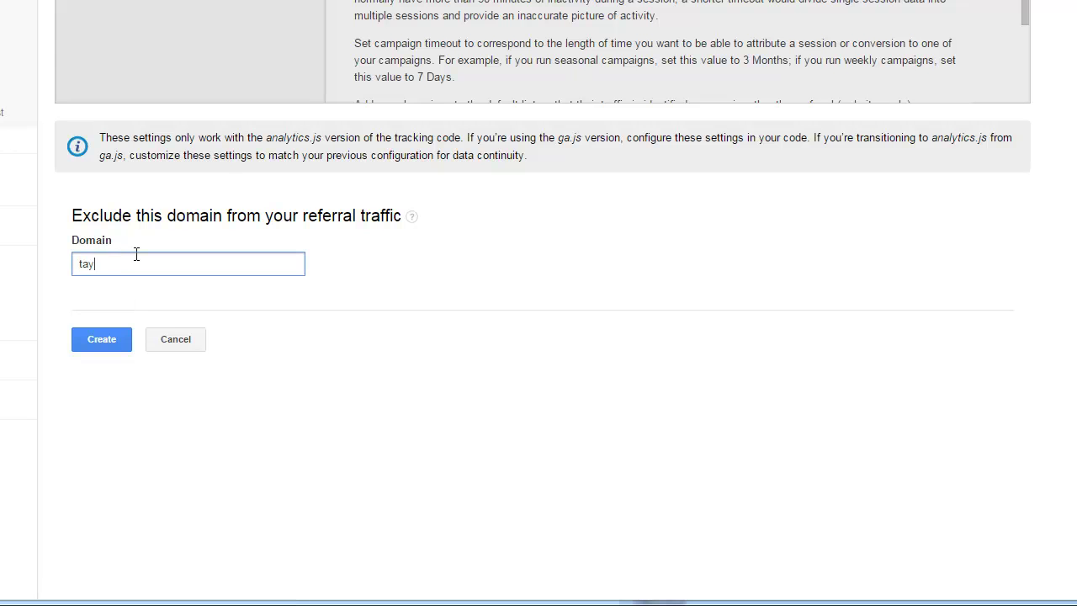
type(".com")
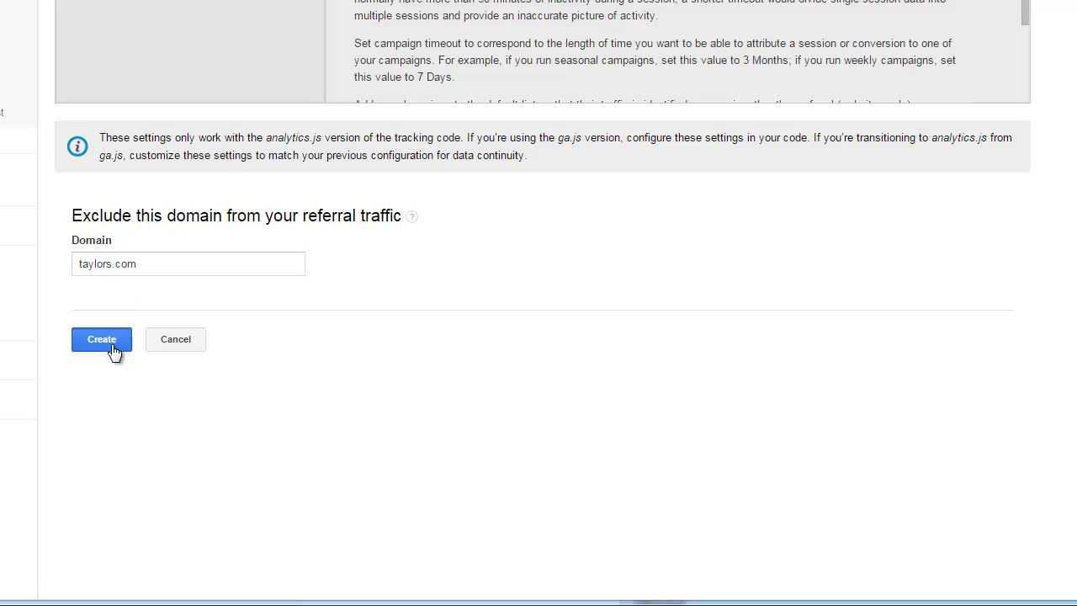
left_click(103, 341)
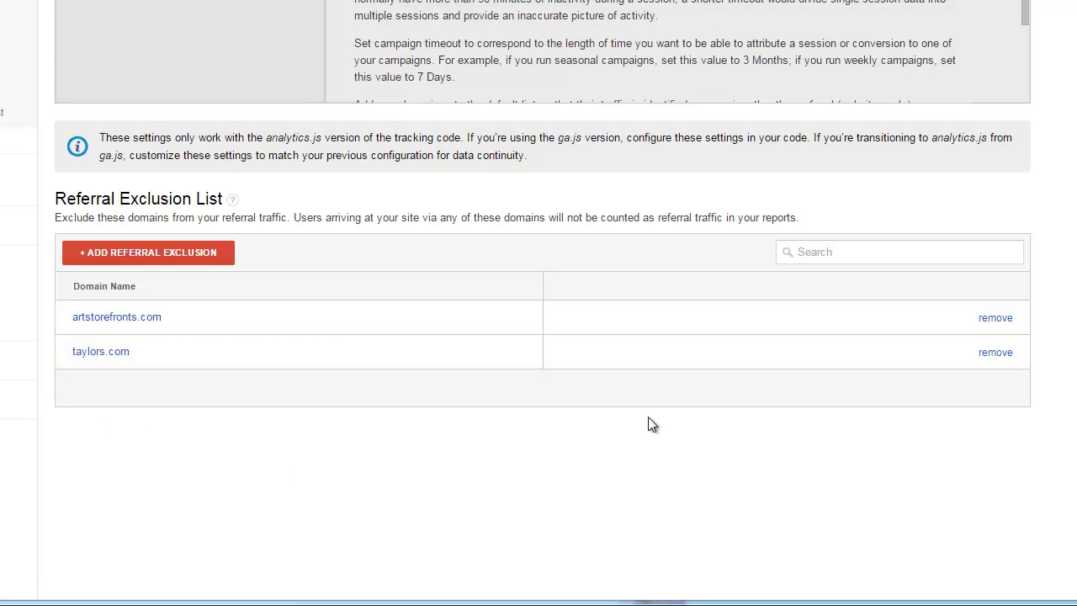
left_click(995, 351)
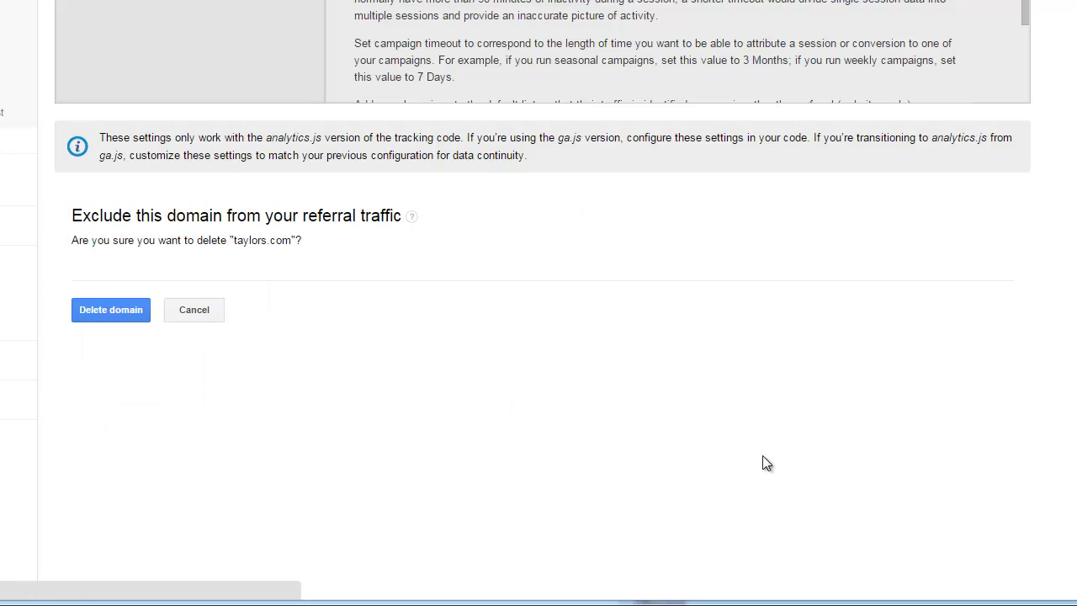
left_click(117, 318)
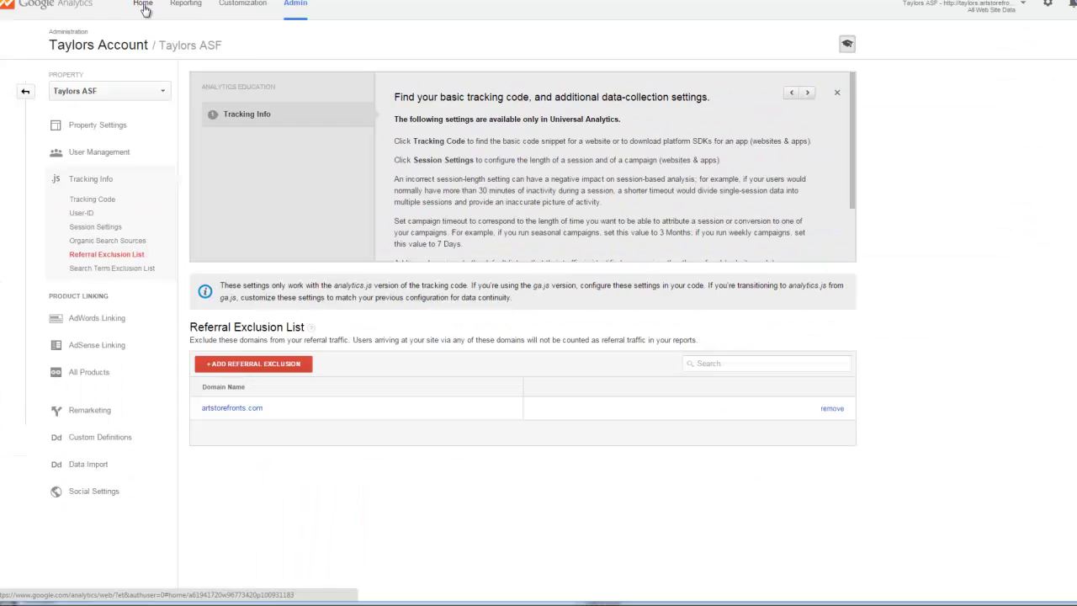
- From Home, expand Taylors Account and copy Taylors ASF's tracking ID UA-61941720-1
left_click(143, 4)
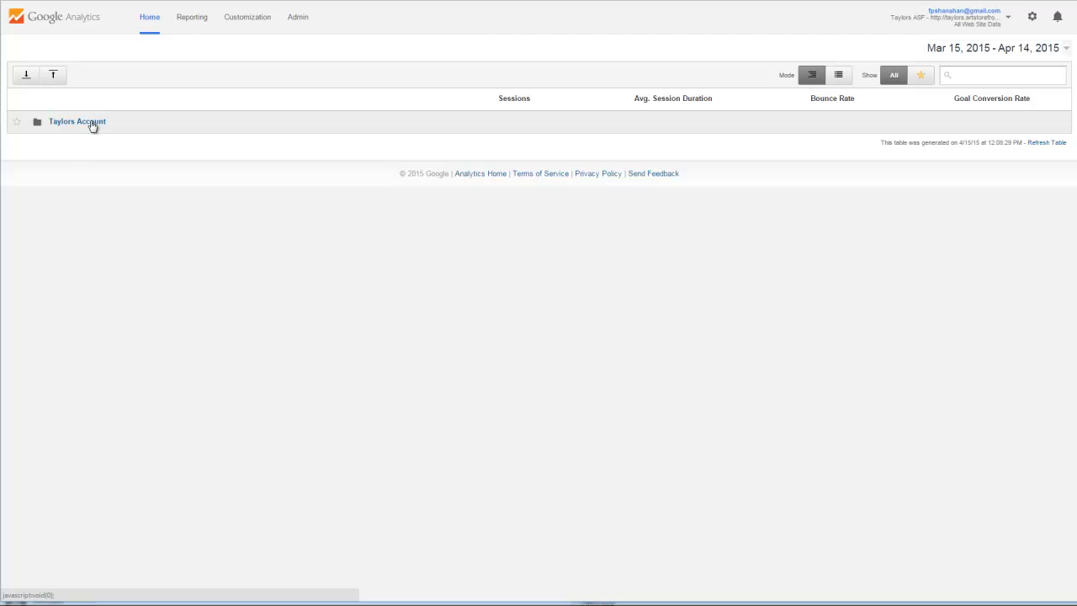
left_click(92, 123)
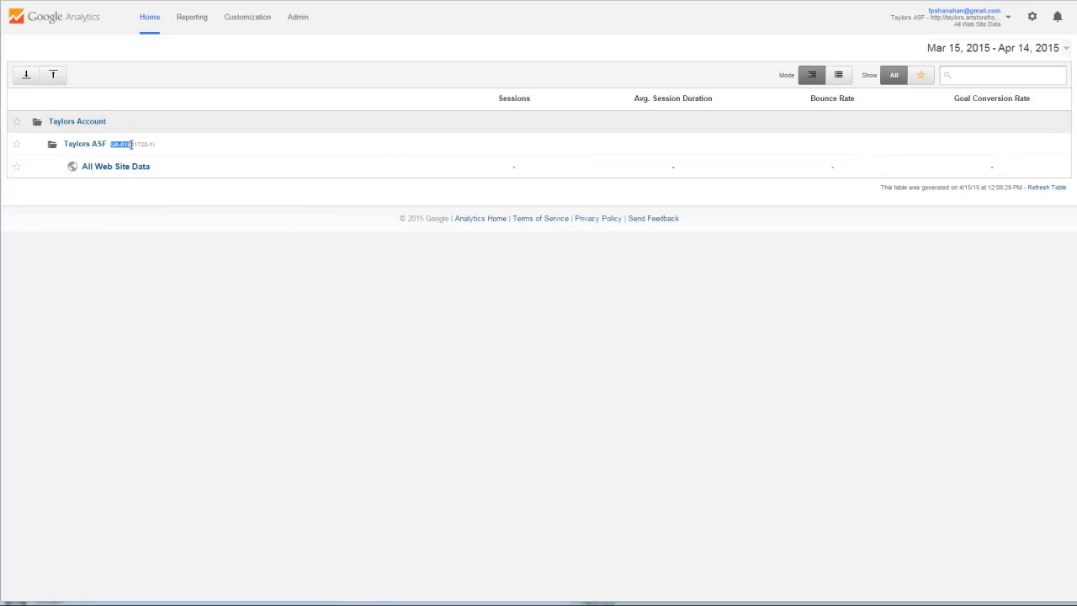
left_click_drag(134, 145, 154, 145)
key("ctrl+c")
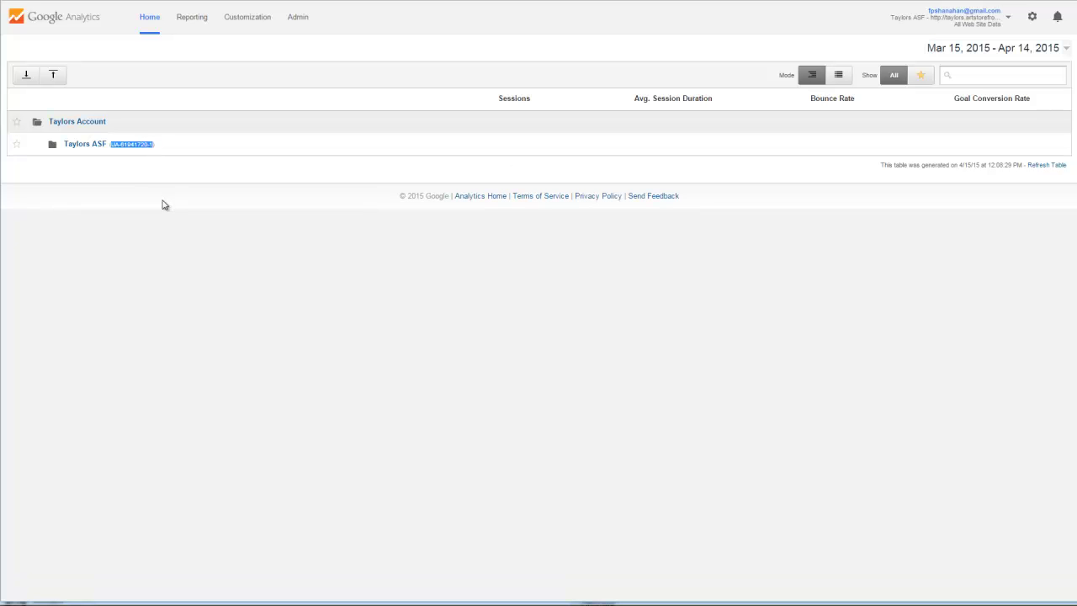
right_click(140, 144)
left_click(150, 152)
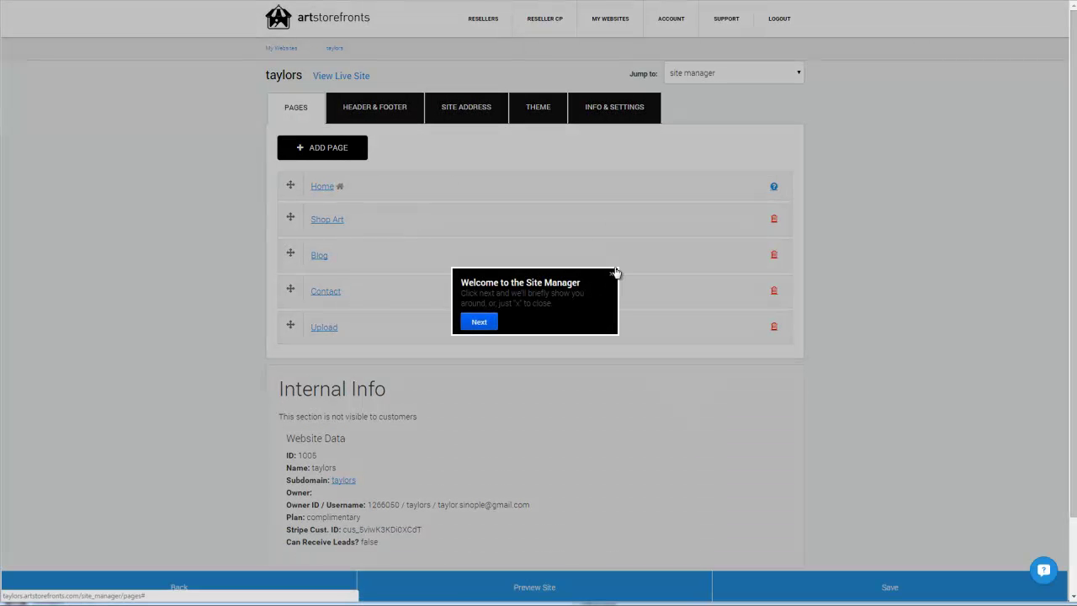
- Dismiss the Site Manager tour and go to INFO & SETTINGS > Scripts
key("Return")
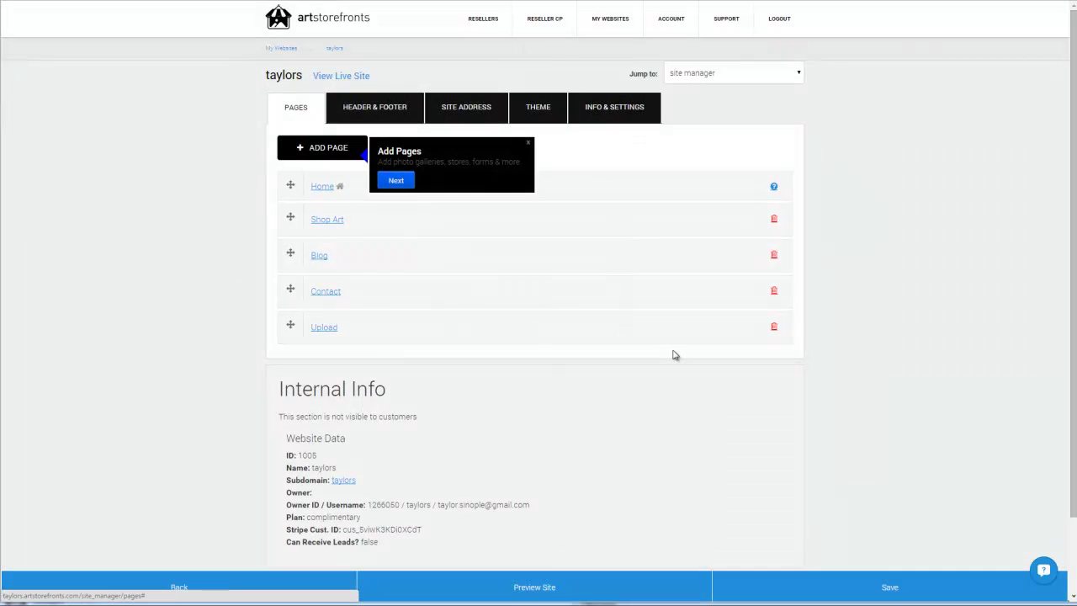
left_click(603, 126)
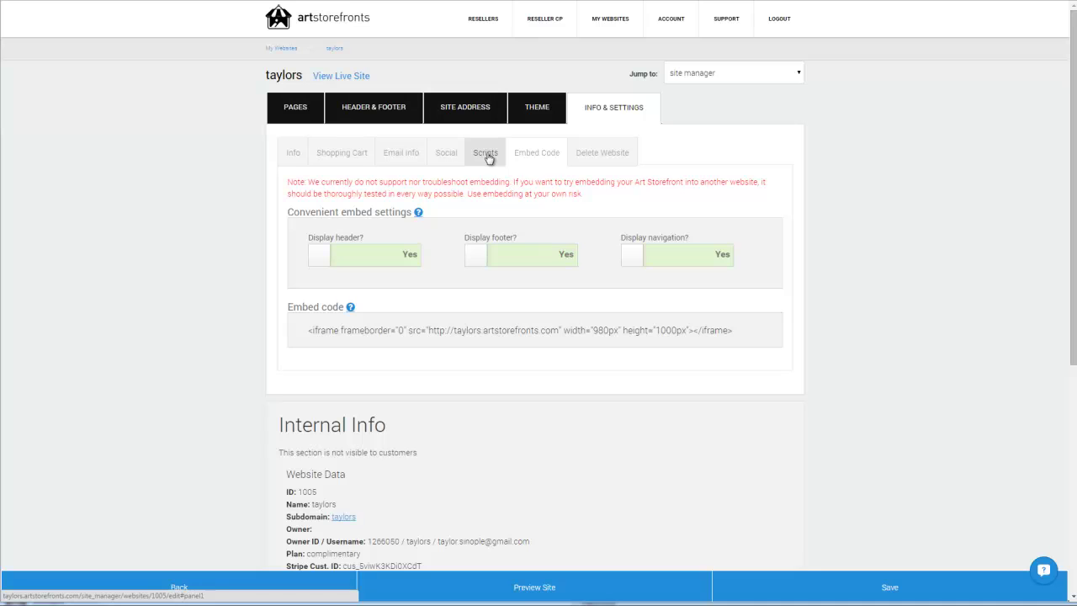
left_click(487, 155)
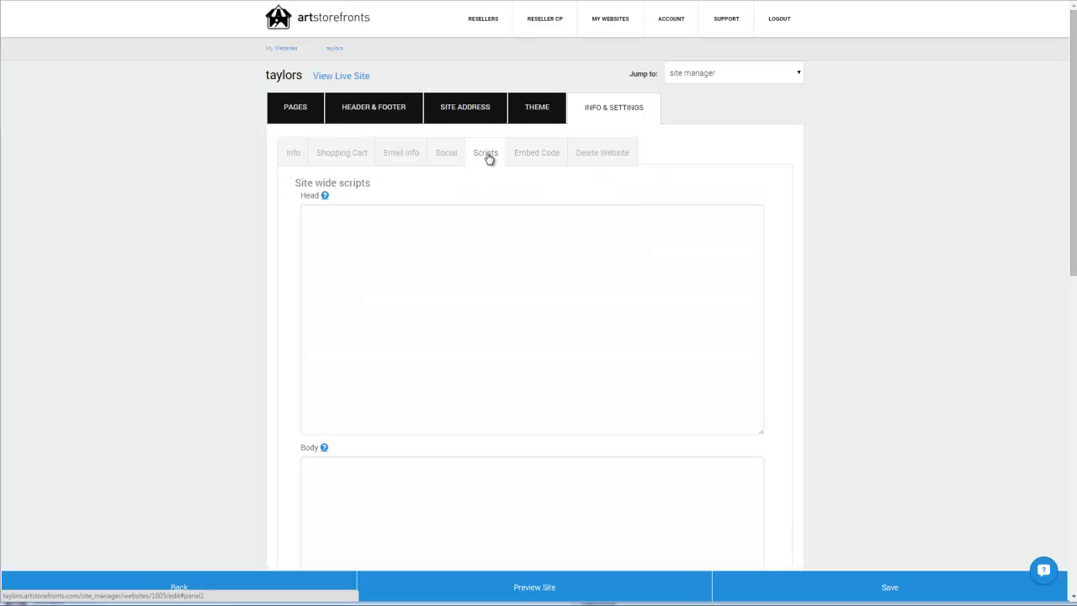
- Paste UA-61941720-1 and then the Google Analytics snippet into the Head scripts field
left_click(347, 239)
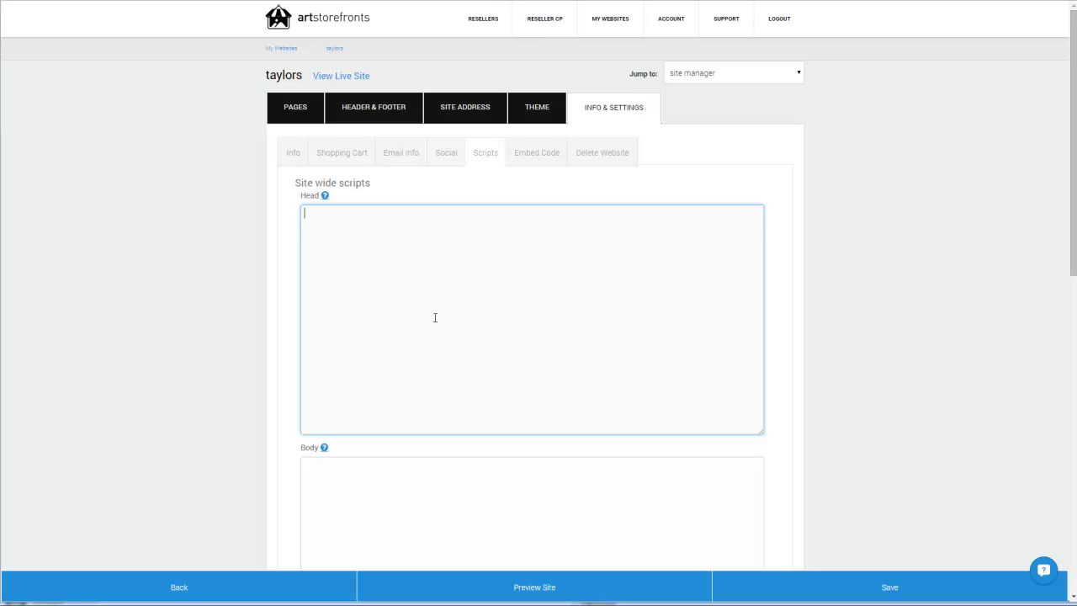
key("ctrl+v")
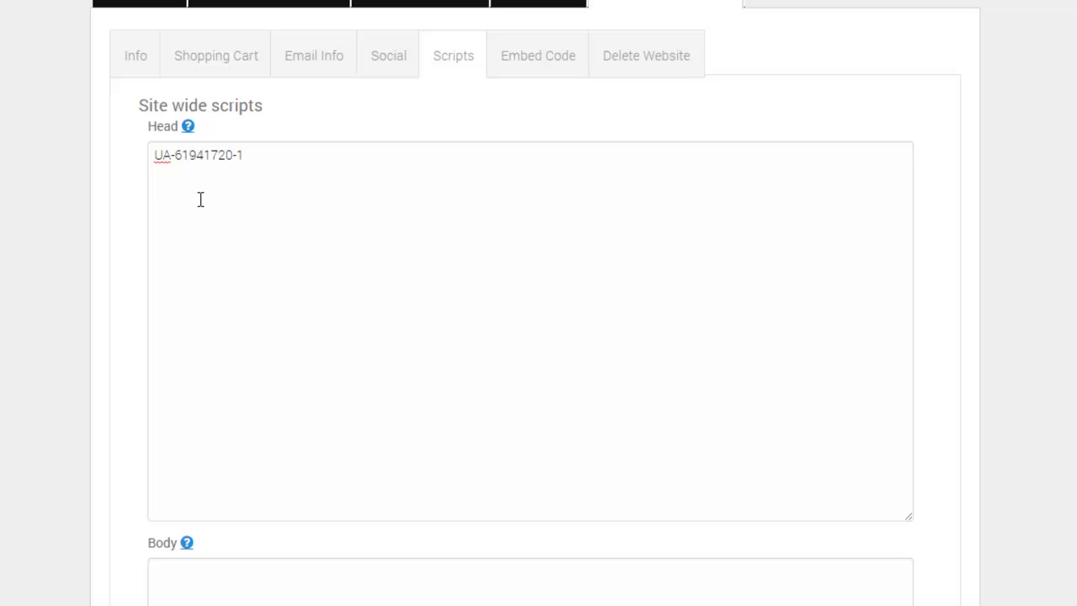
left_click(211, 237)
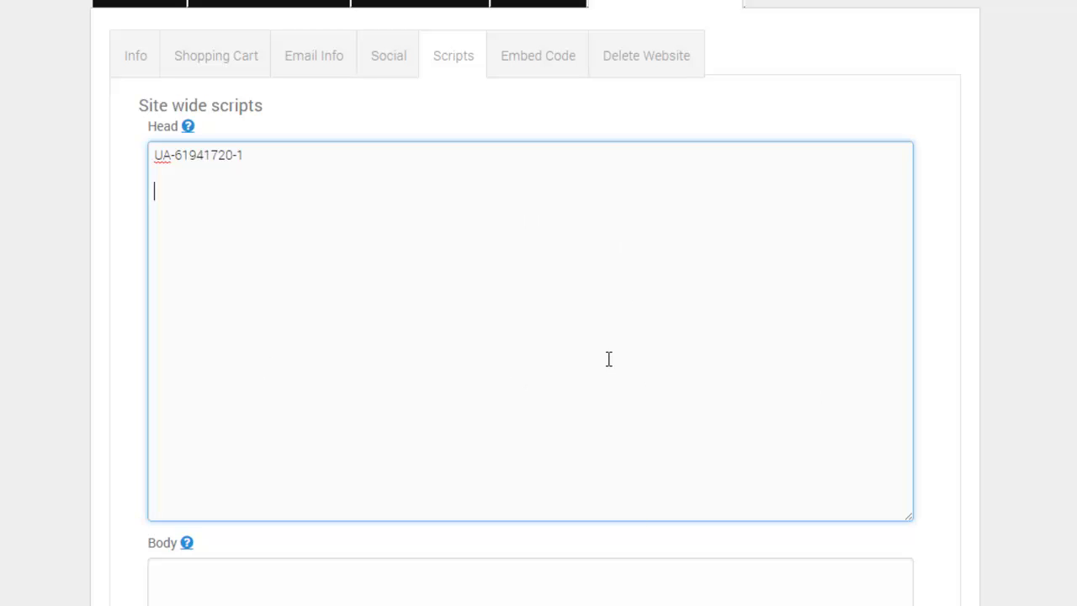
type("<script>  (function(i,s,o,g,r,a,m){i['GoogleAnalyticsObject']=r;i[r]=i[r]||function(){ (i[r].q=i[r].q||[]).push(arguments)},i[r].l=1*new Date();a=s.createElement(o), m=s.getElementsByTagName(o)[0];a.async=1;a.src=g;m.parentNode.insertBefore(a,m) })(window,document,'script','//www.google-analytics.com/analytics.js','ga'); ga('create', 'UA-XXXXXXXX-X', 'auto', {'allowLinker': true}); ga('send', 'pageview'); </script>")
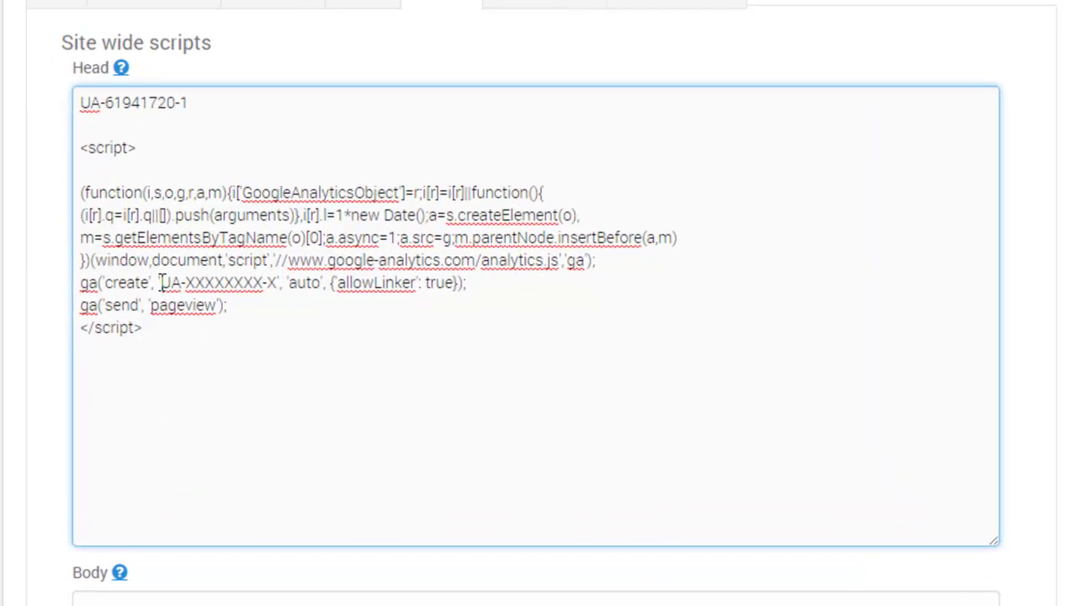
- Replace the UA-XXXXXXXX-X placeholder in ga('create') with UA-61941720-1 from line 1
left_click_drag(132, 273, 259, 269)
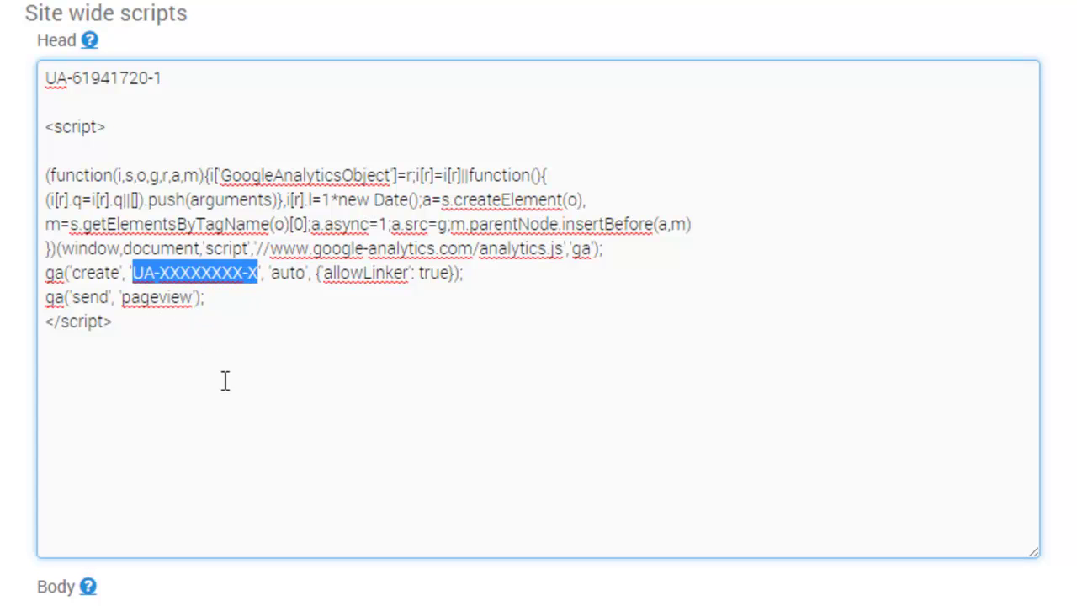
left_click(195, 99)
left_click_drag(199, 78, 15, 80)
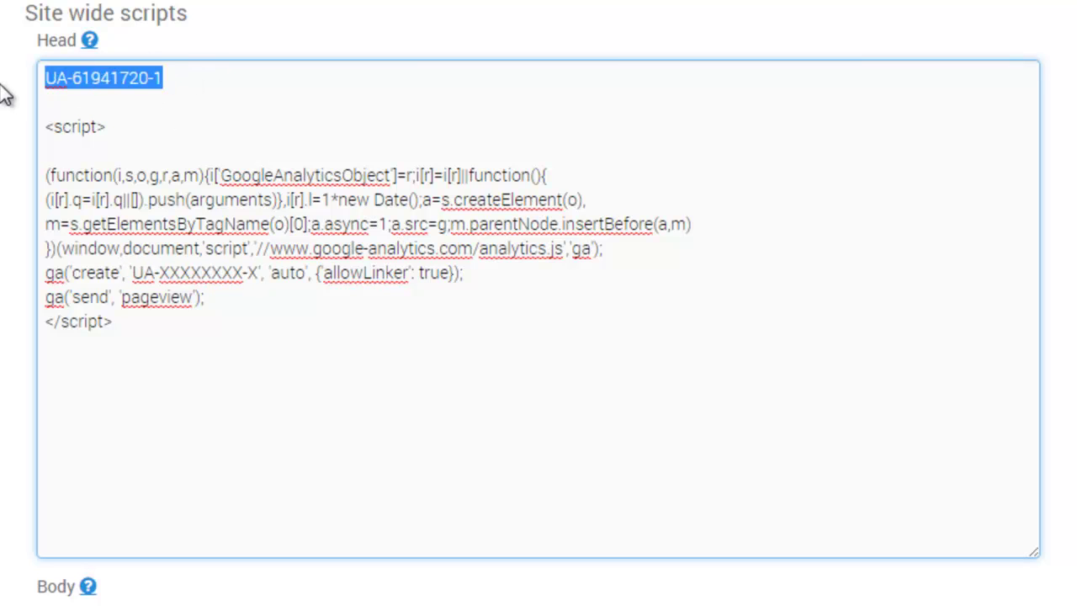
left_click_drag(132, 272, 256, 280)
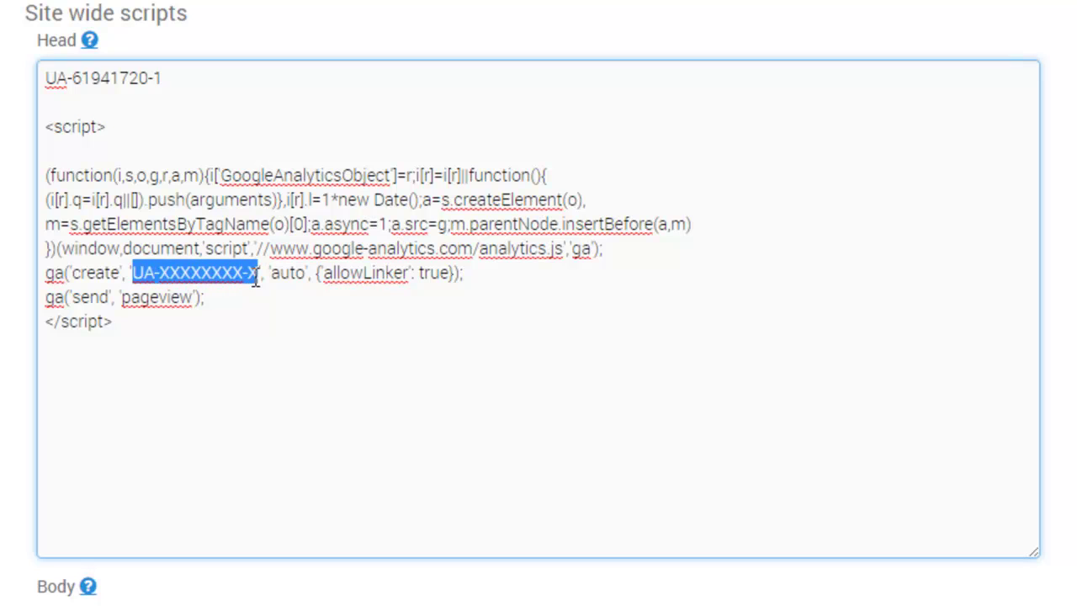
key("ctrl+v")
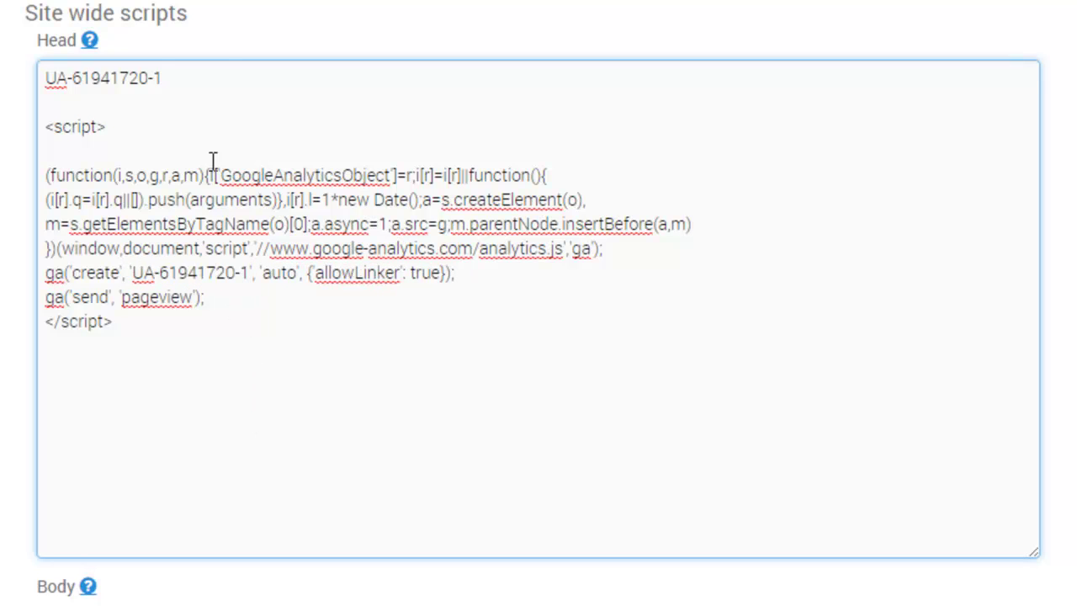
- Delete the standalone tracking ID line and blank lines above the script tag
left_click_drag(172, 79, 4, 84)
key("BackSpace")
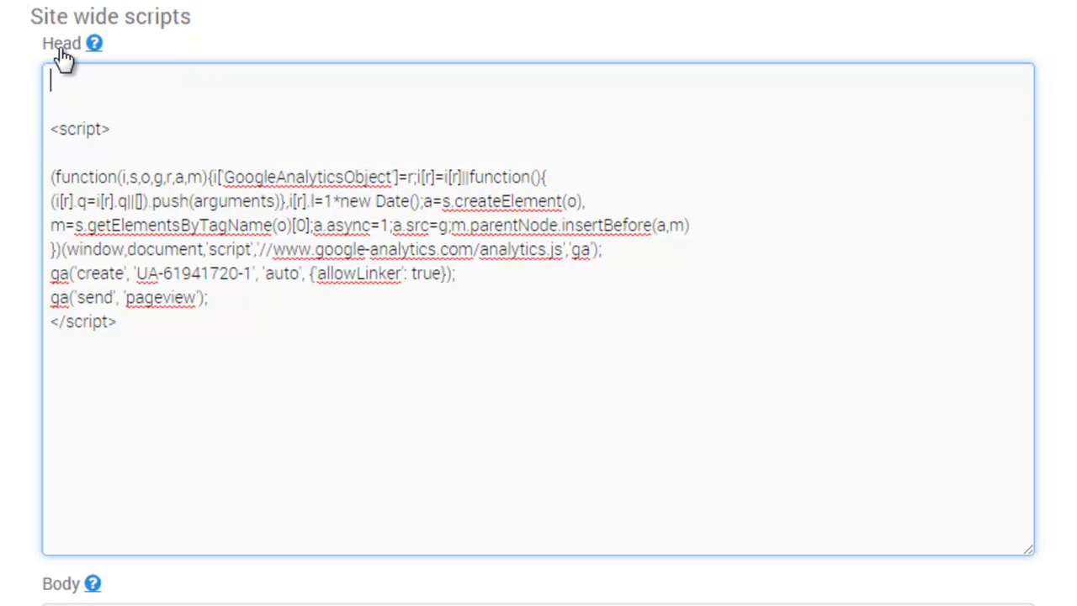
key("Delete")
key("Delete")
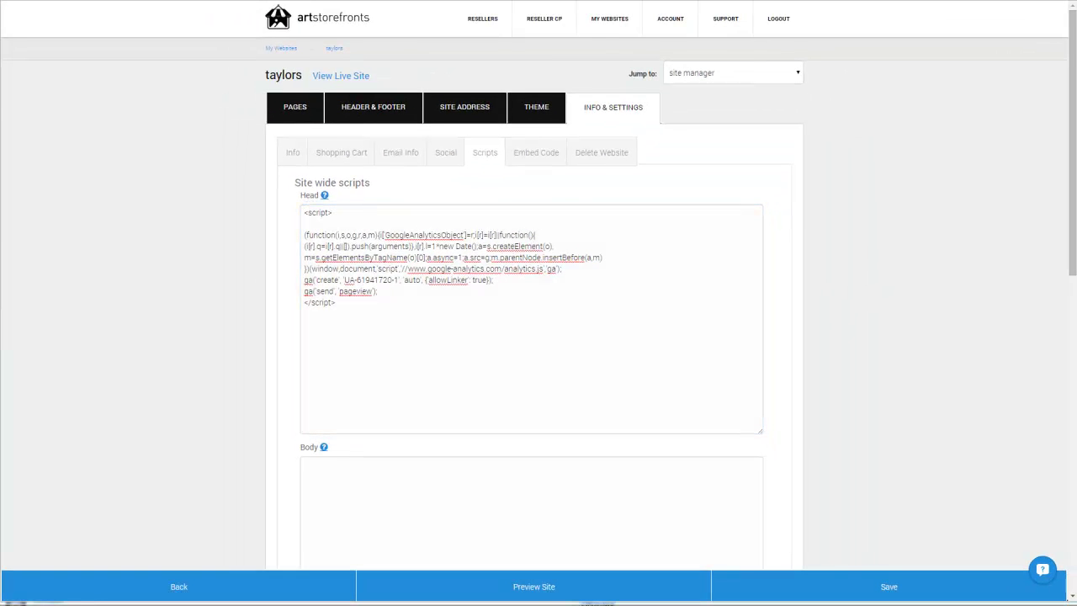
scroll(547, 380, "down", 3)
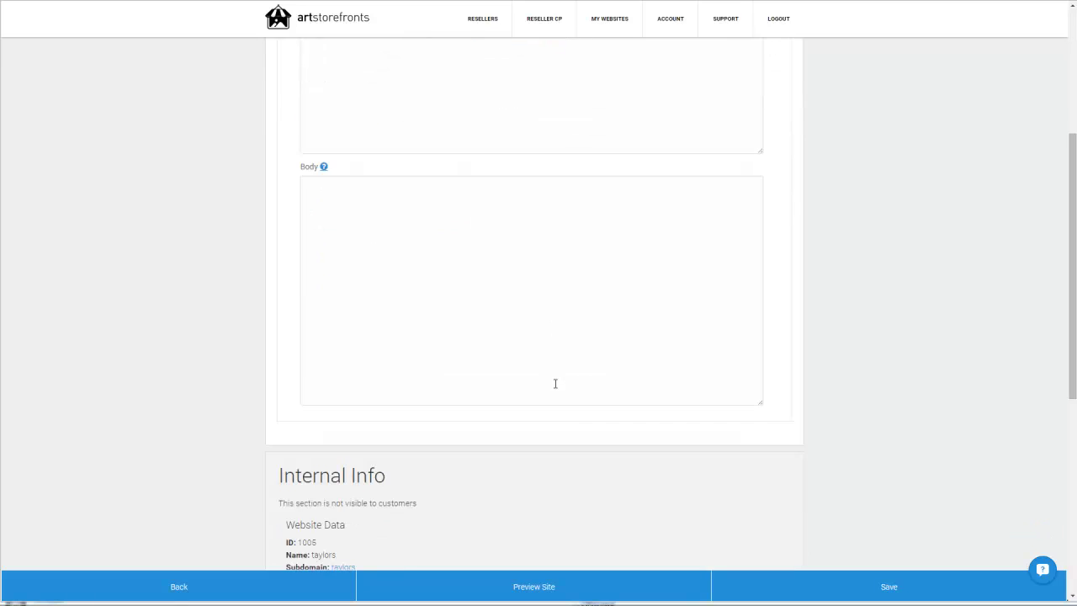
scroll(579, 423, "up", 3)
left_click(926, 577)
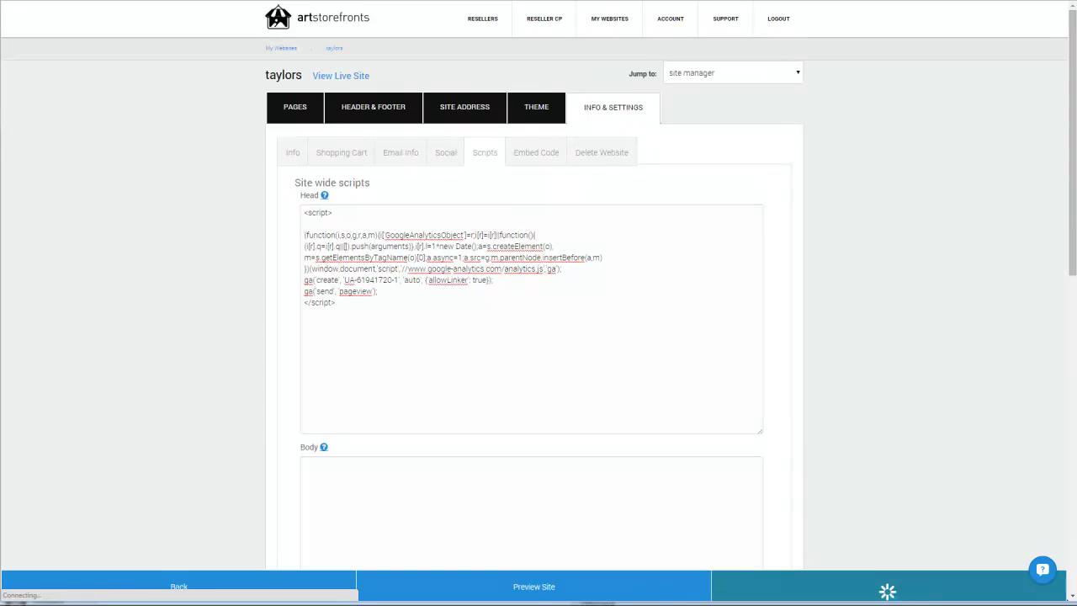